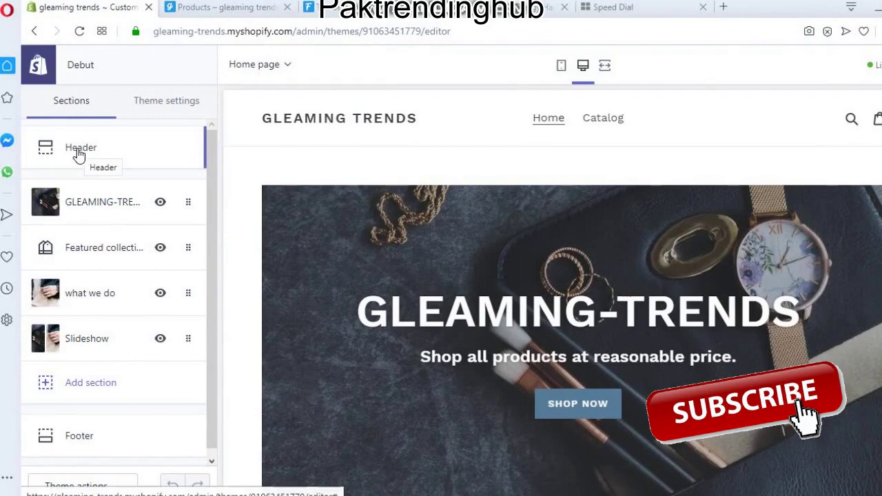
Set the header logo to the Gleaming-trends image from the library
left_click(78, 152)
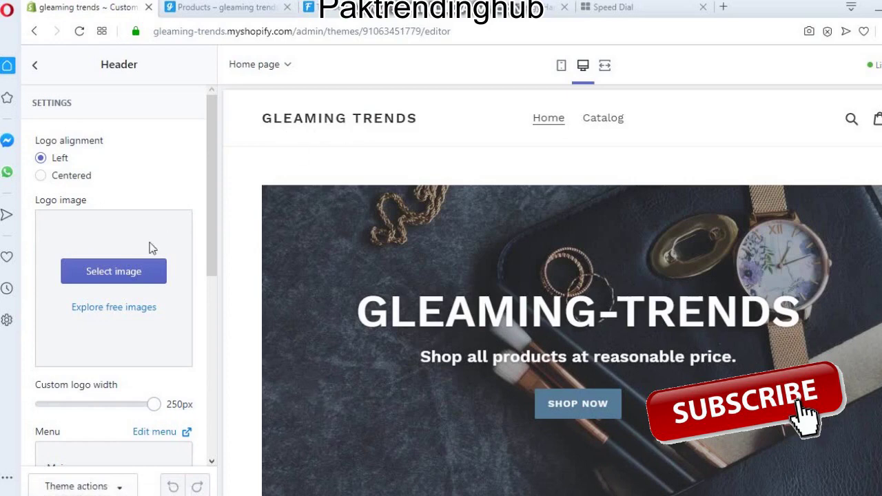
left_click(135, 272)
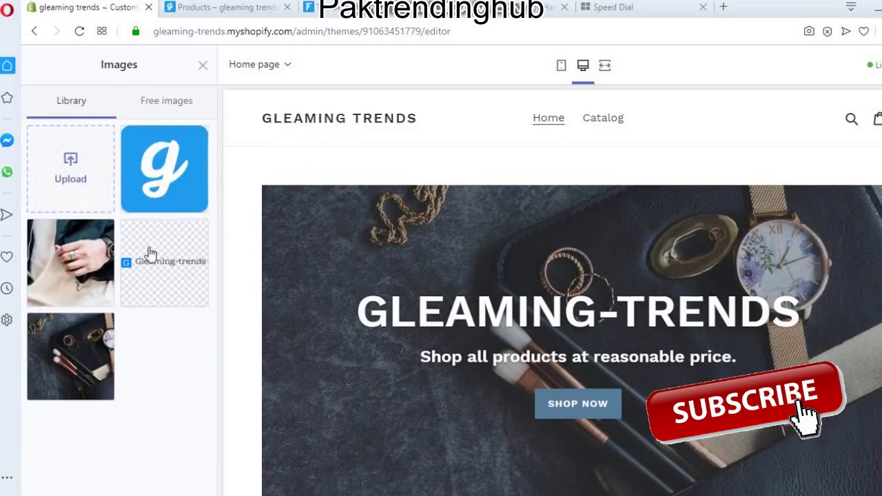
left_click(149, 274)
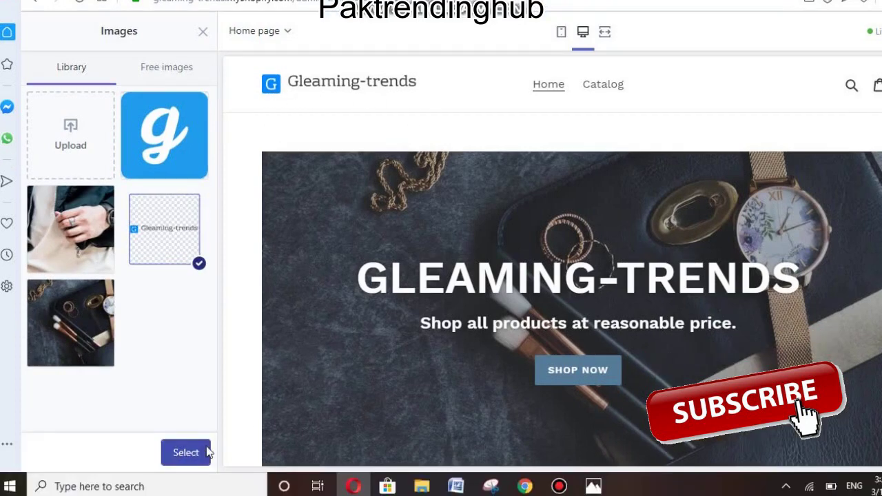
left_click(204, 480)
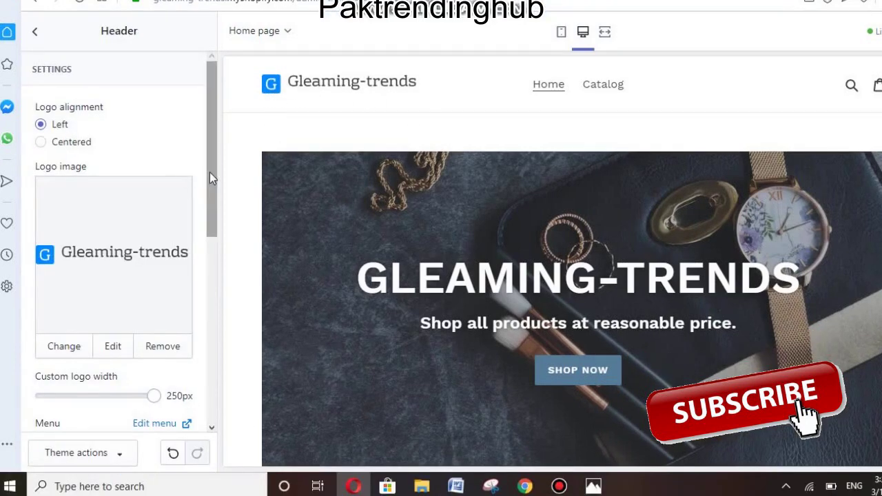
Enable Show announcement in the Header settings so 'All Shipping are free!' shows
left_click_drag(210, 172, 212, 276)
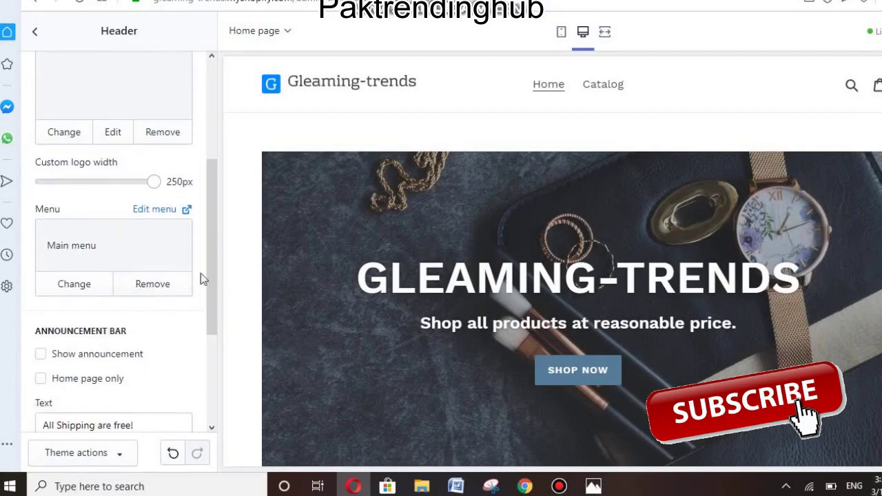
left_click_drag(212, 270, 212, 300)
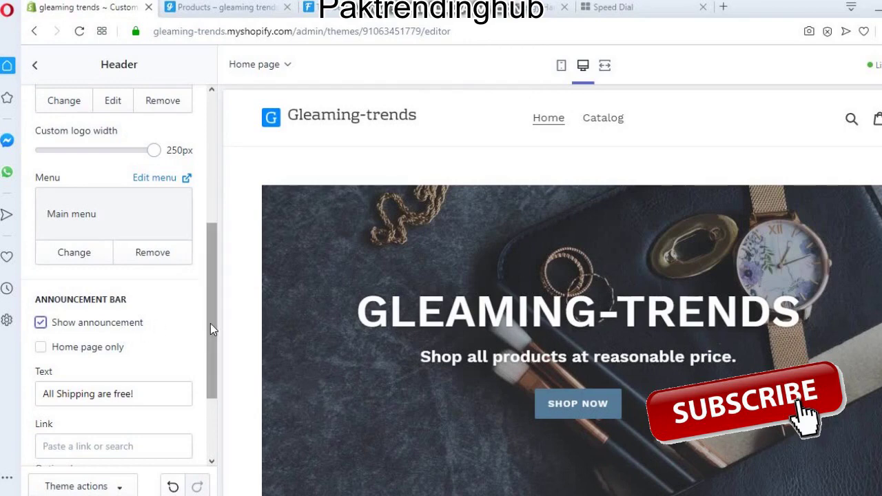
left_click_drag(211, 323, 211, 348)
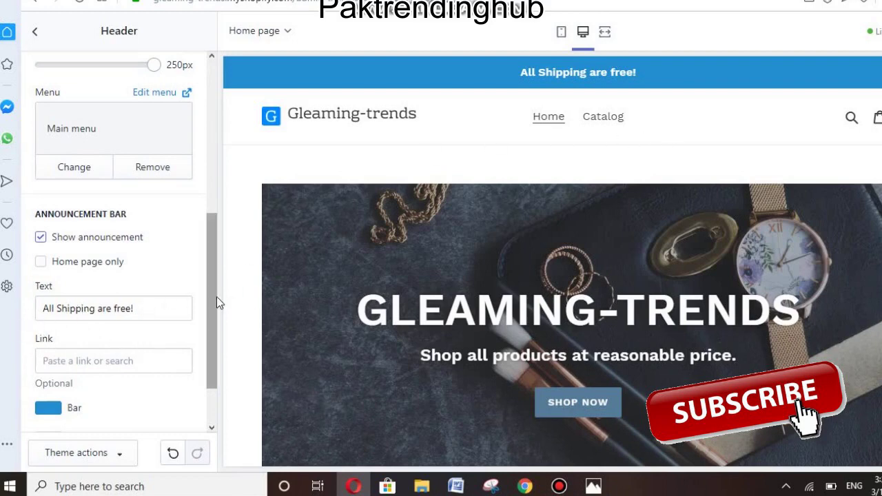
scroll(212, 300, "down", 2)
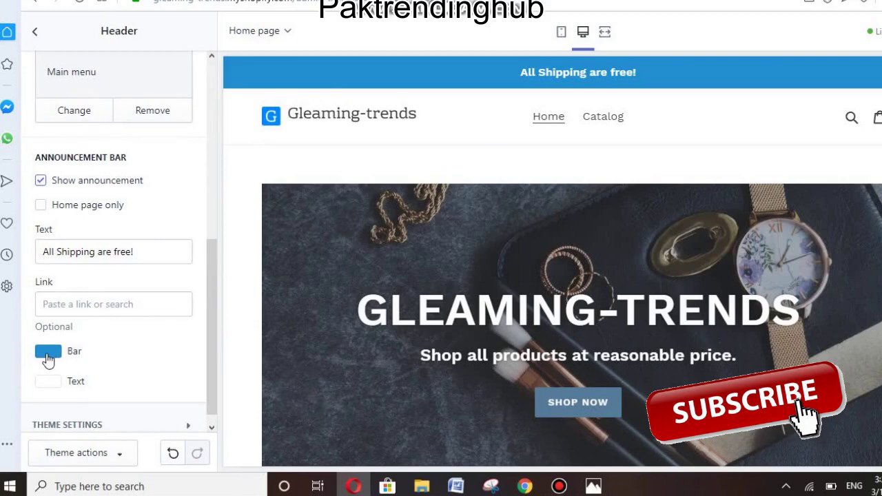
Darken the announcement bar colour toward near-black in the colour picker
left_click_drag(209, 320, 208, 354)
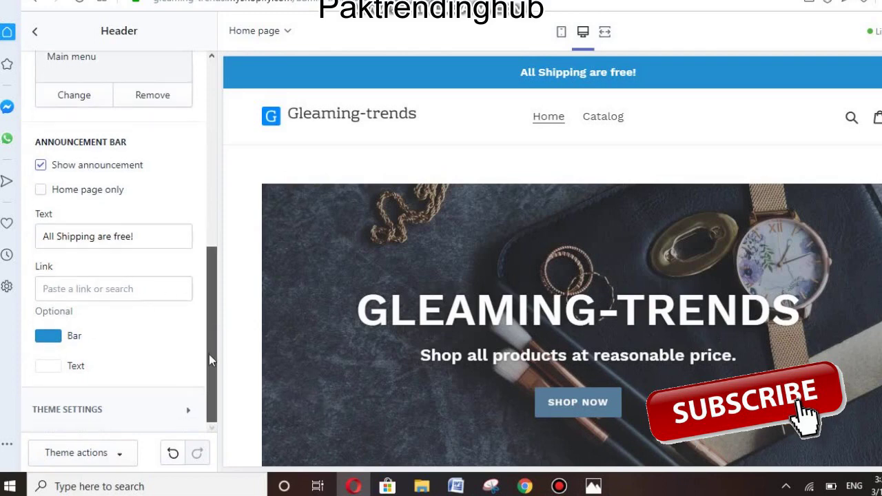
scroll(209, 354, "up", 1)
left_click(44, 352)
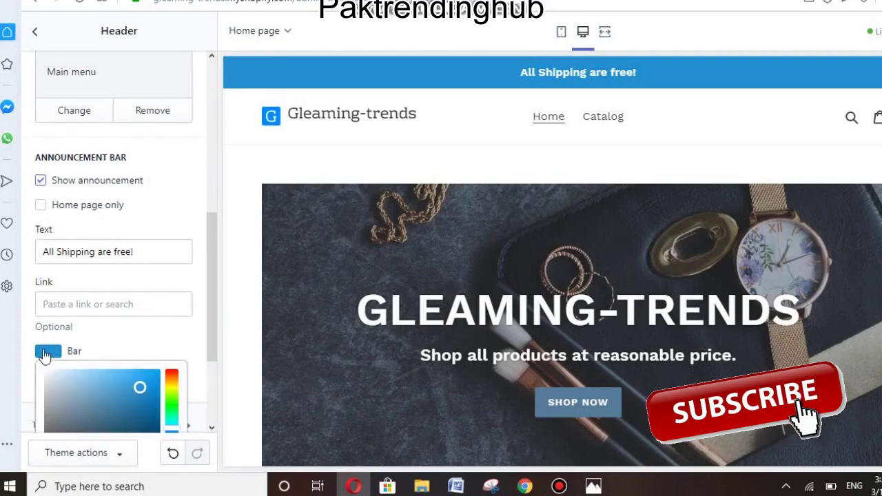
left_click_drag(211, 335, 211, 368)
left_click_drag(140, 308, 70, 383)
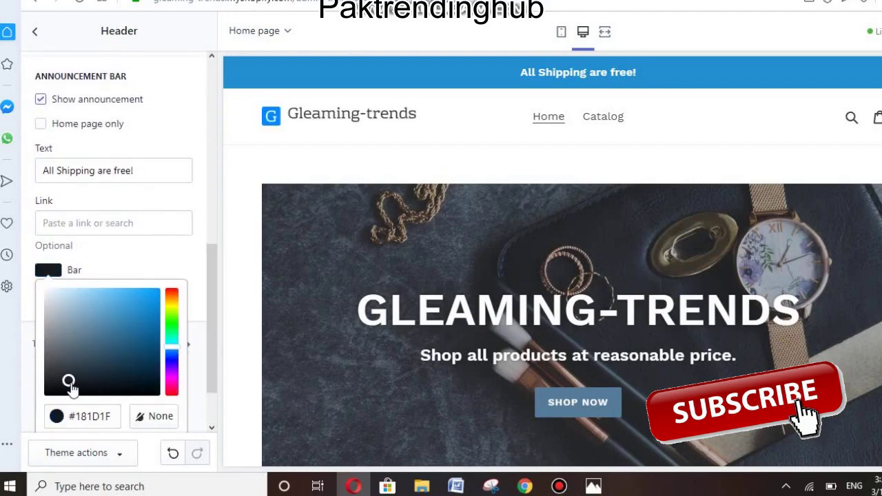
left_click_drag(208, 339, 208, 379)
left_click(310, 73)
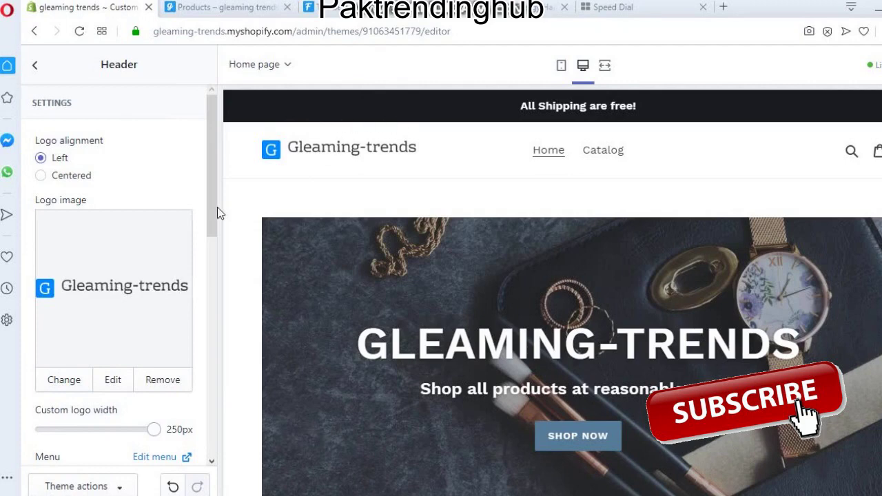
Fine-tune the announcement bar colour to #181D1F
left_click_drag(215, 207, 215, 327)
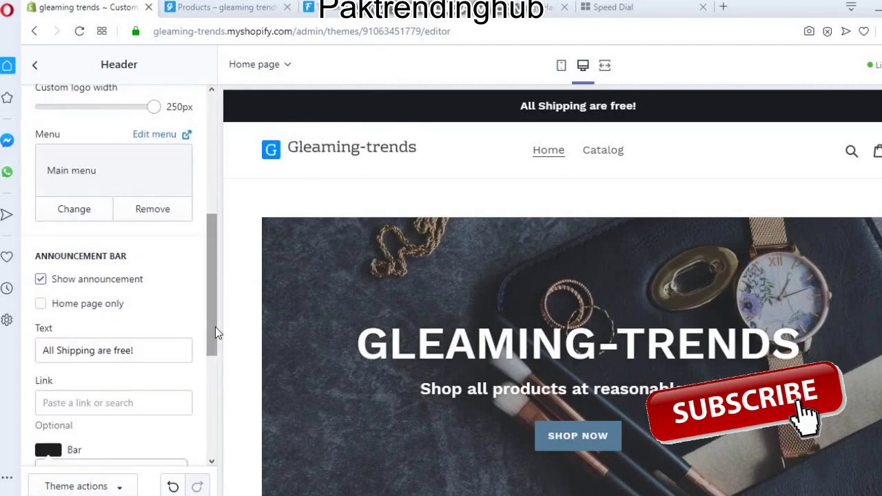
left_click(48, 449)
left_click_drag(215, 365, 214, 426)
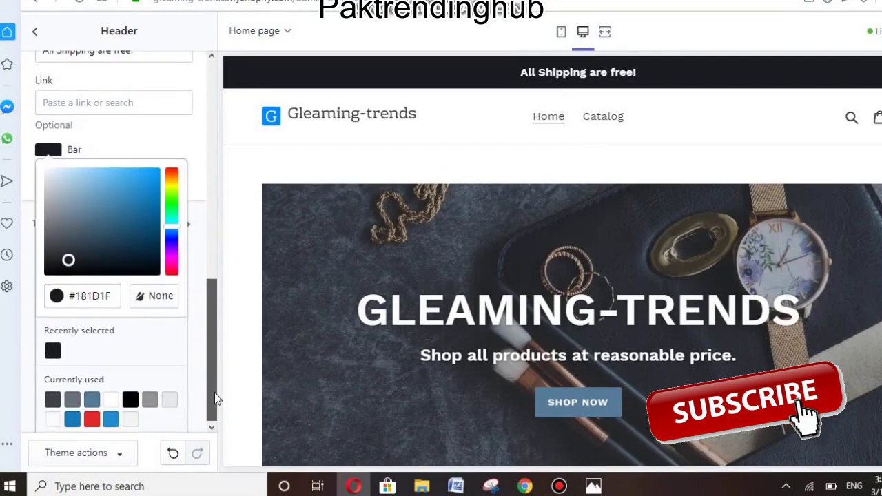
scroll(210, 392, "up", 2)
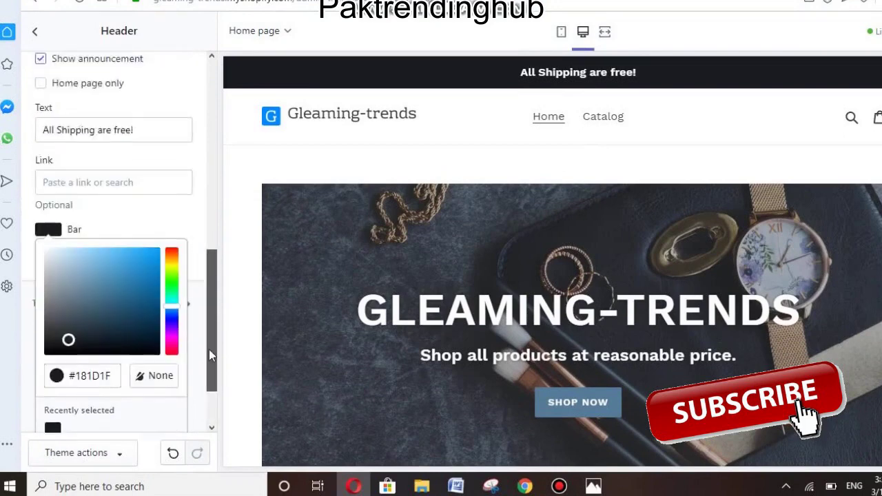
scroll(209, 349, "down", 2)
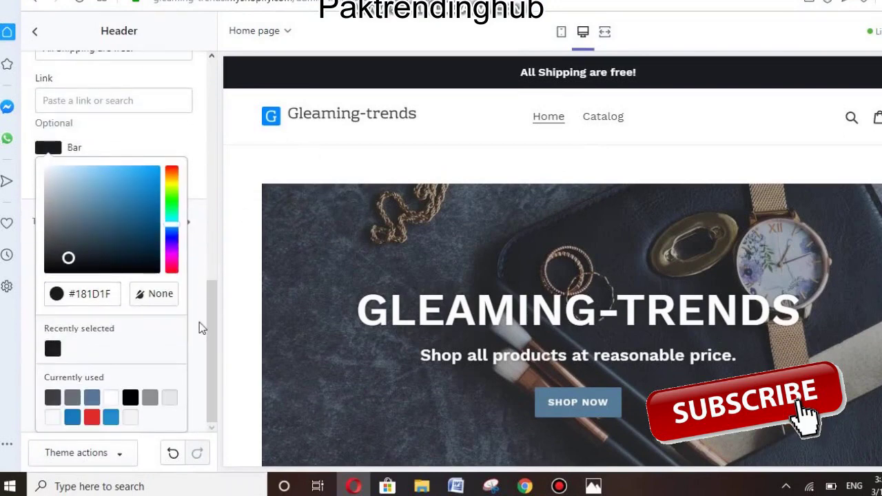
left_click_drag(215, 326, 217, 435)
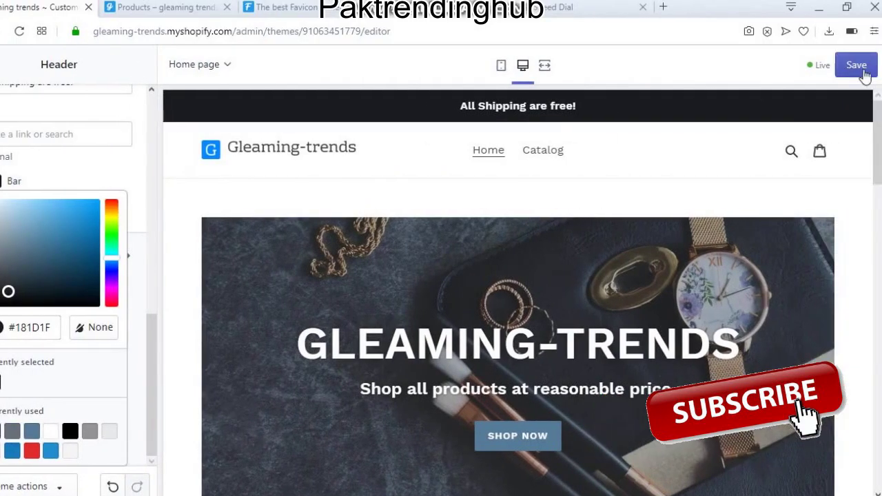
left_click(857, 69)
Save the theme changes and switch to the storefront Products tab
left_click(857, 69)
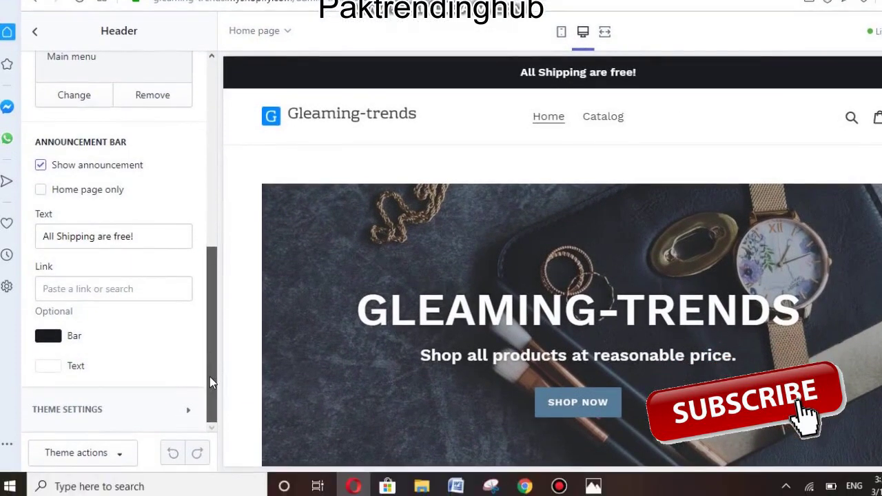
left_click_drag(152, 413, 151, 268)
scroll(212, 231, "up", 1)
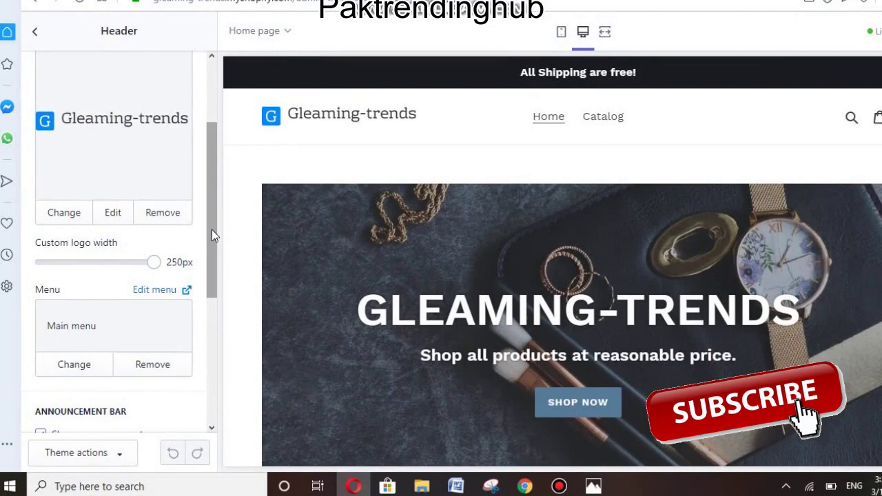
scroll(212, 224, "up", 1)
scroll(211, 220, "up", 1)
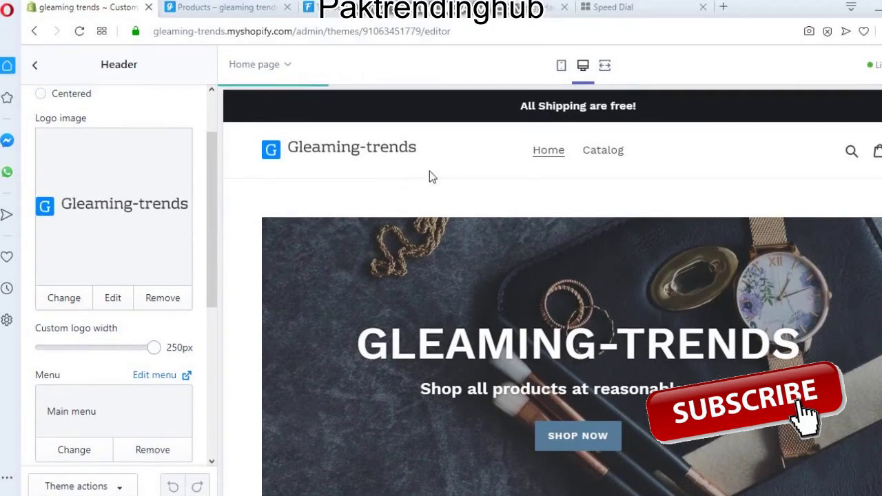
left_click(182, 6)
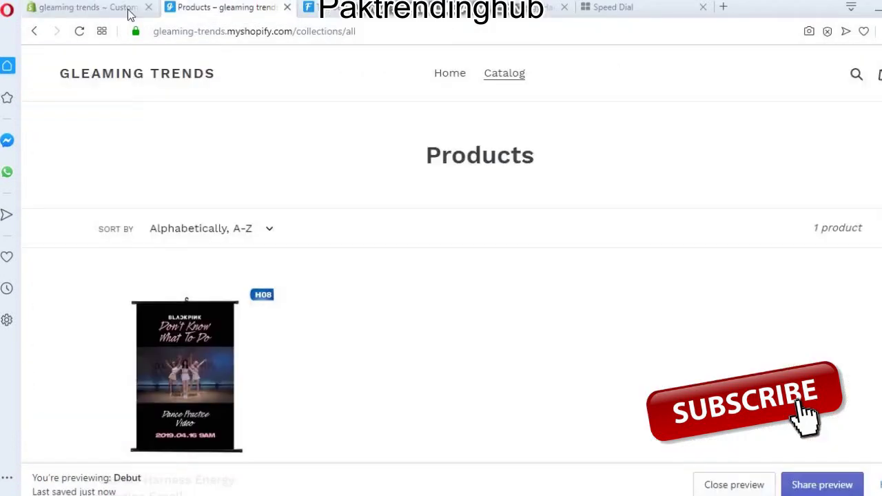
Reload the Products page to see the new header, then return to the theme editor
left_click(80, 32)
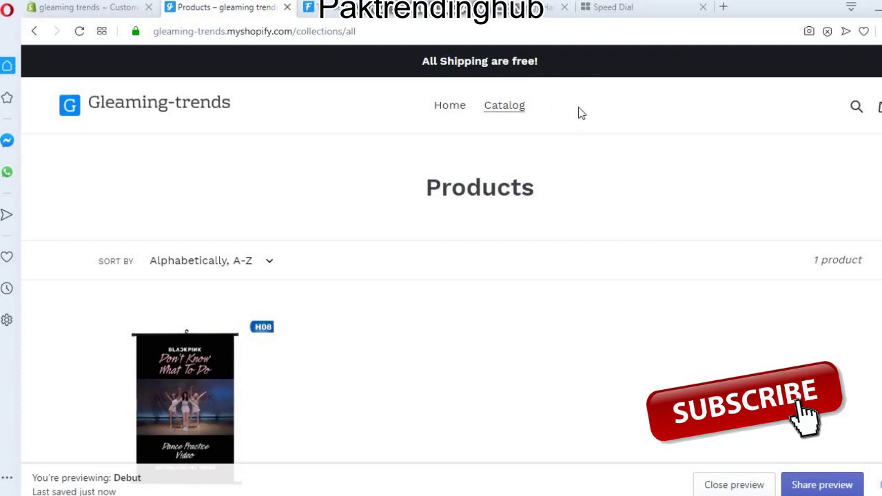
left_click(63, 7)
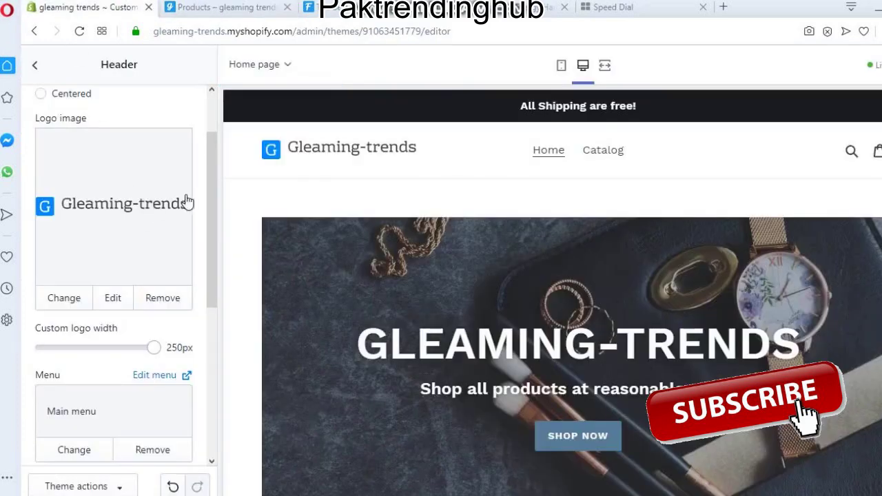
Edit the Main menu (Home, Catalog) and start a new menu item
left_click_drag(209, 206, 209, 267)
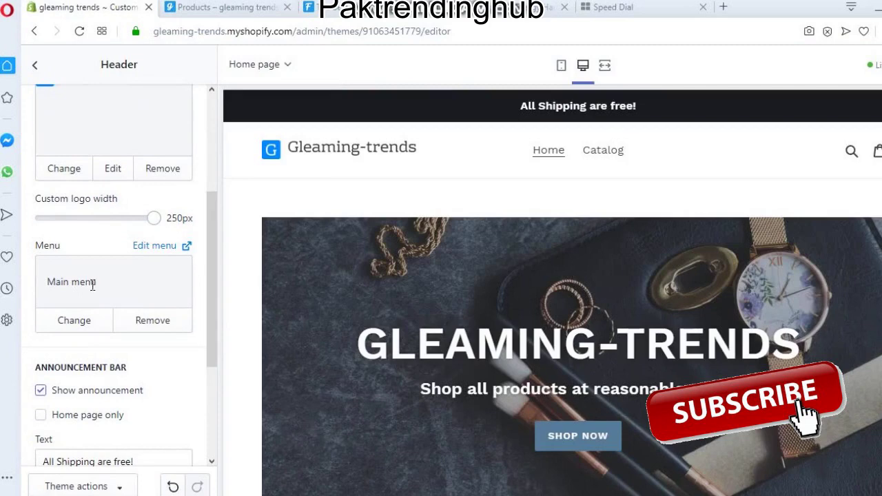
left_click(156, 248)
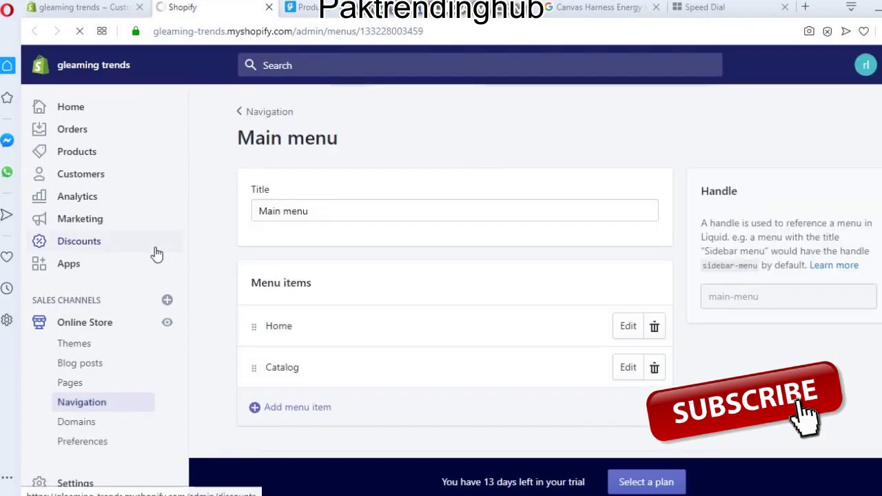
left_click(325, 211)
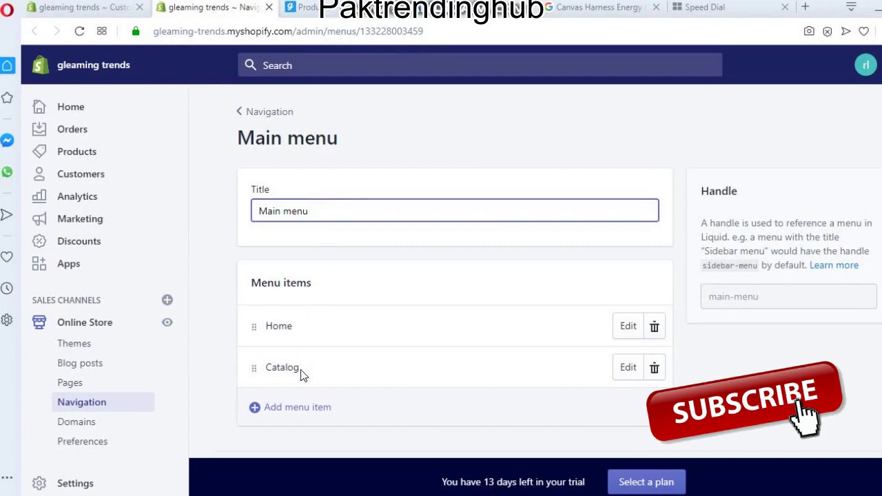
triple_click(303, 407)
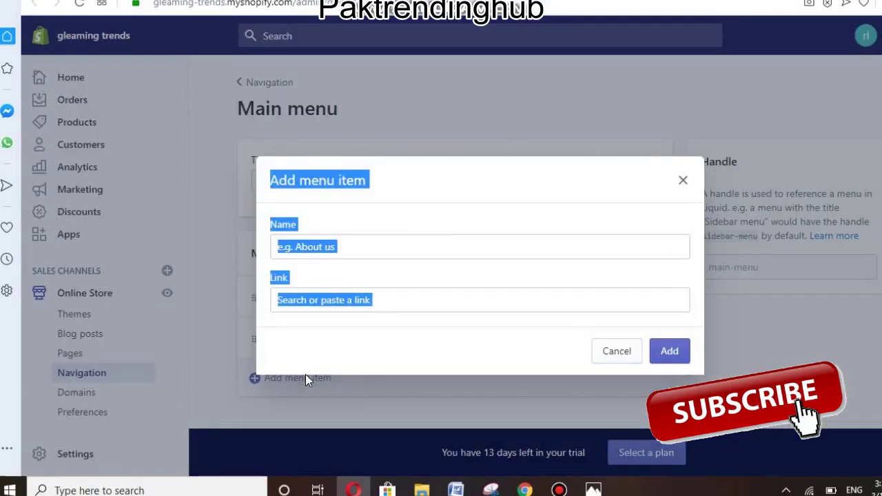
Name the new item 'About US' and link it to the Canvas Harness Energy Hanging Scroll product
left_click(442, 237)
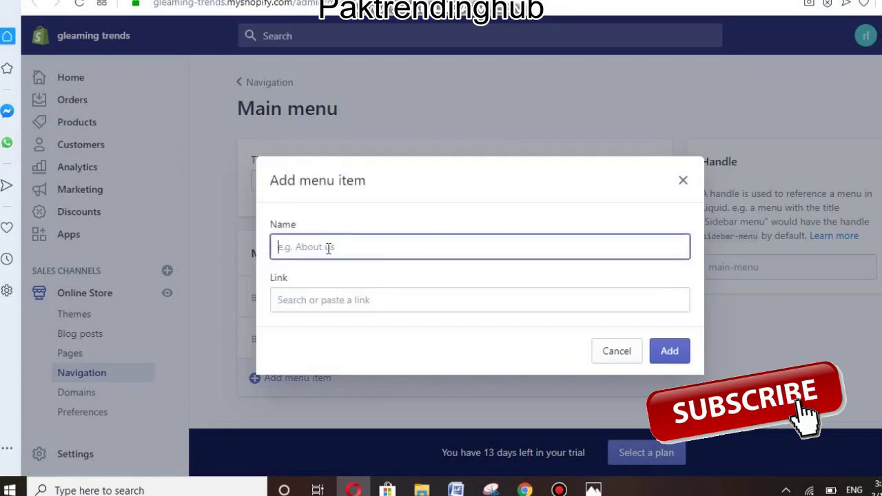
type("ABOU")
key("BackSpace")
key("BackSpace")
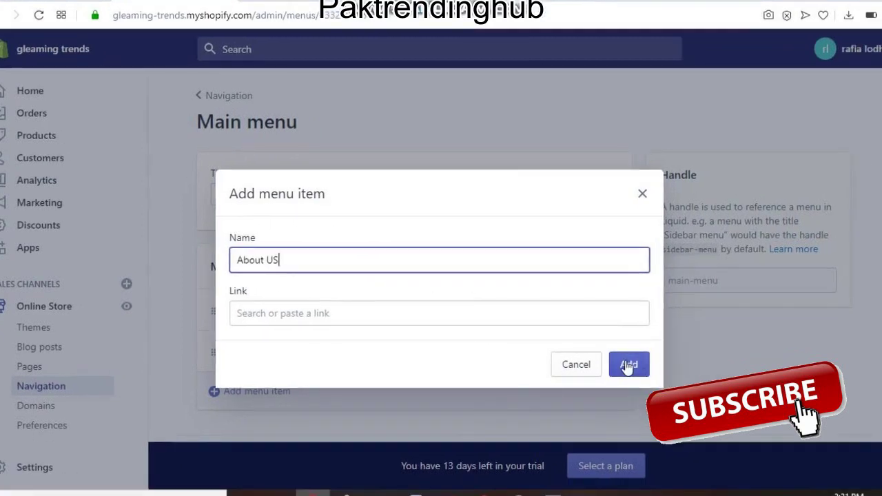
left_click(627, 365)
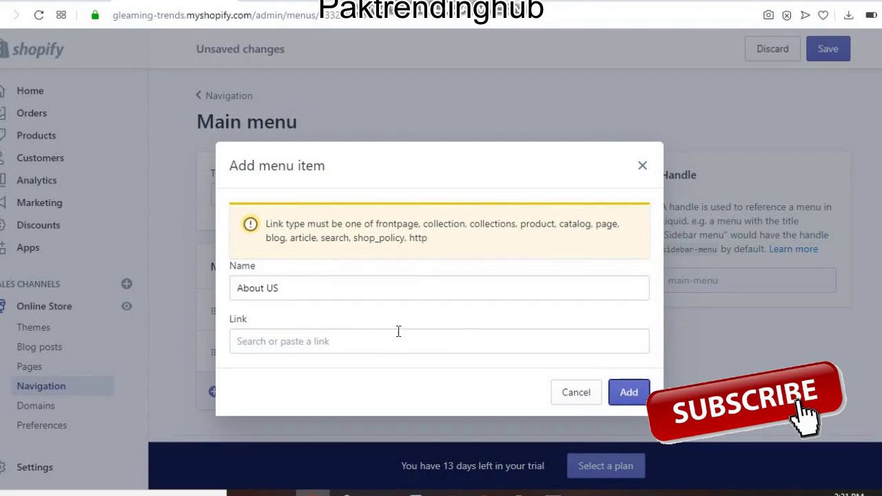
left_click(305, 346)
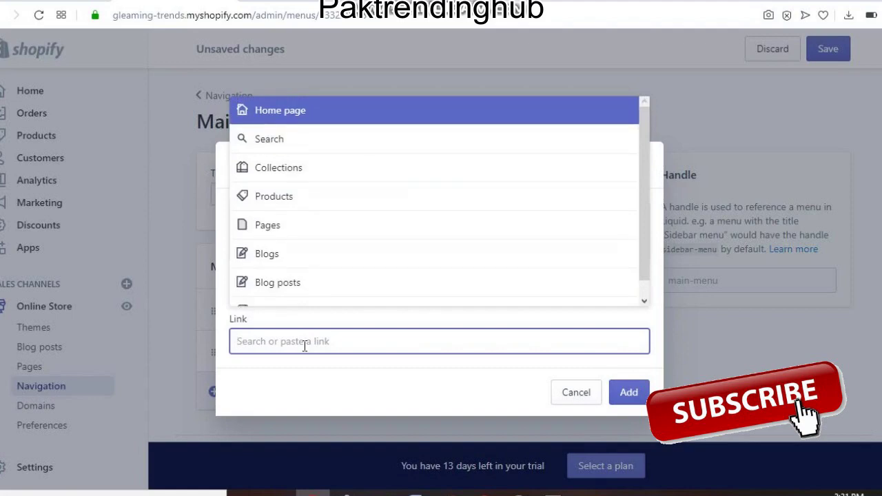
left_click(277, 204)
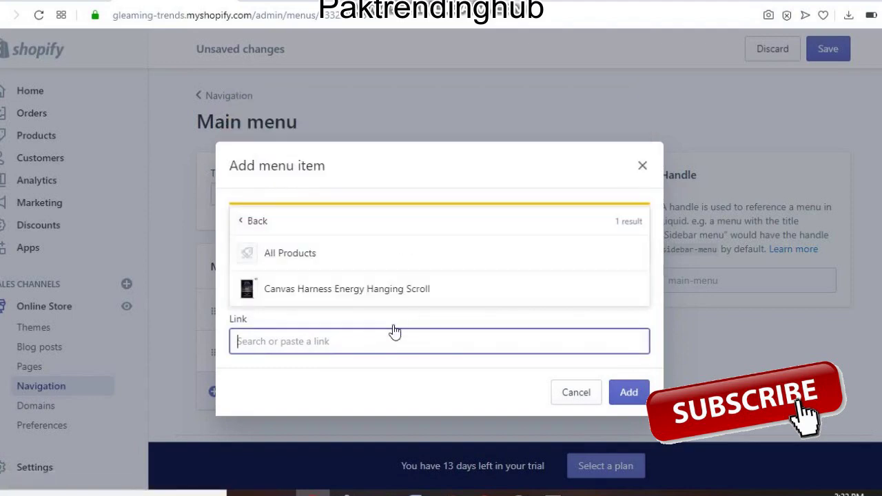
left_click(376, 301)
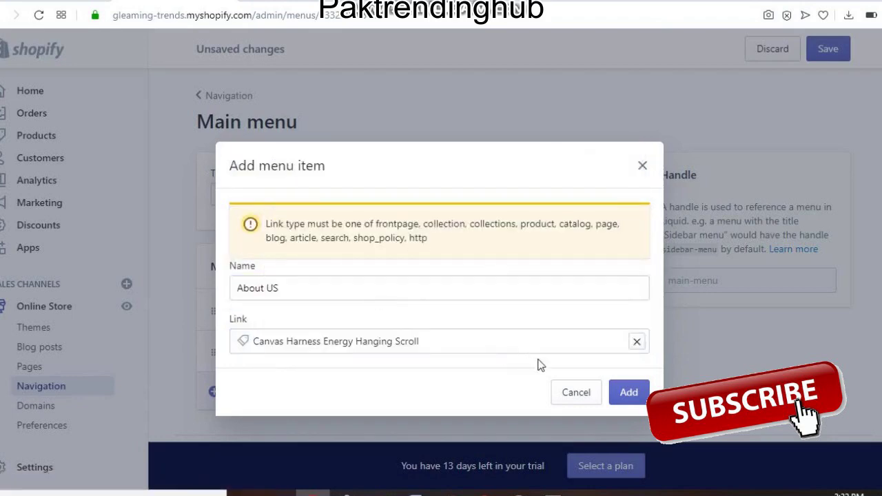
left_click(622, 402)
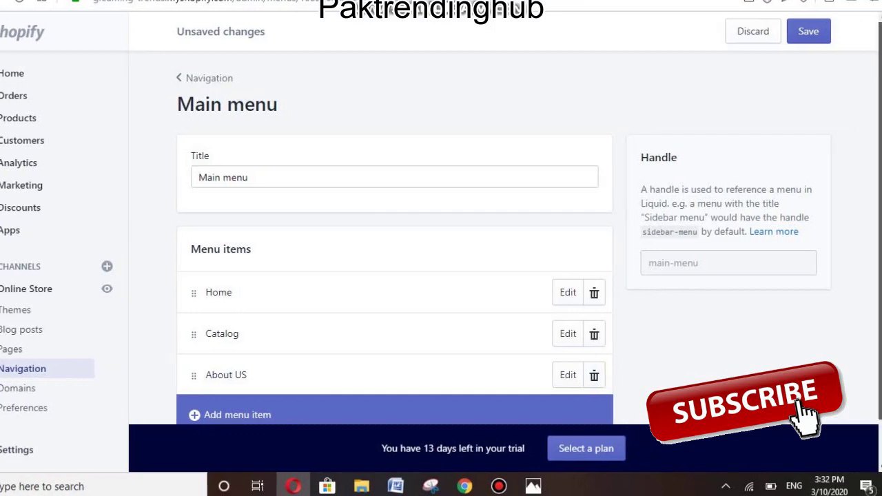
Save the Main menu with its new About US item
scroll(618, 381, "down", 1)
scroll(618, 381, "up", 1)
scroll(476, 254, "down", 1)
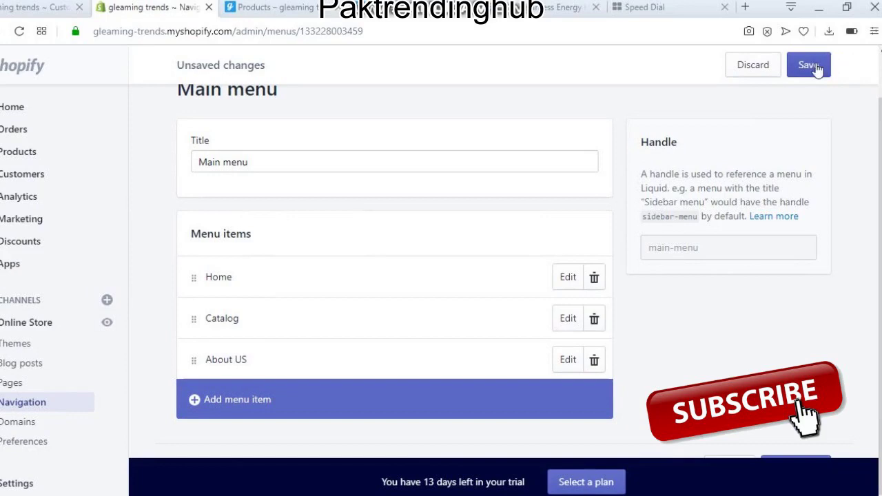
left_click(816, 30)
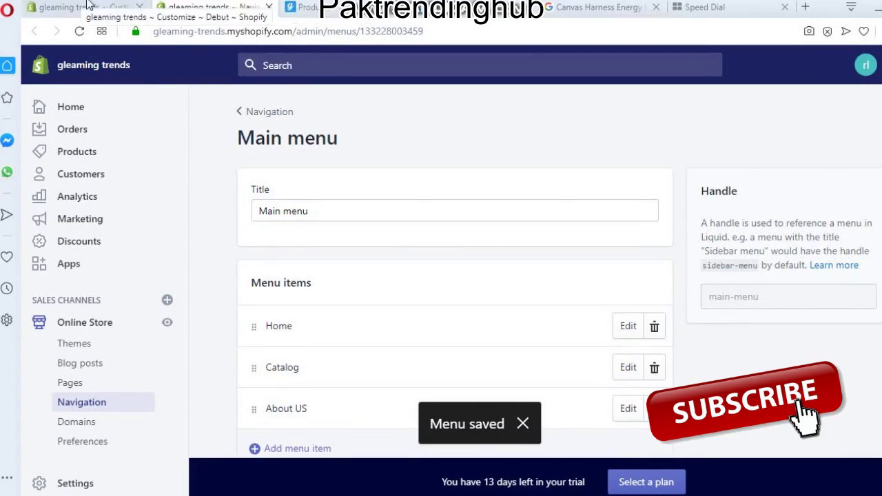
left_click(290, 7)
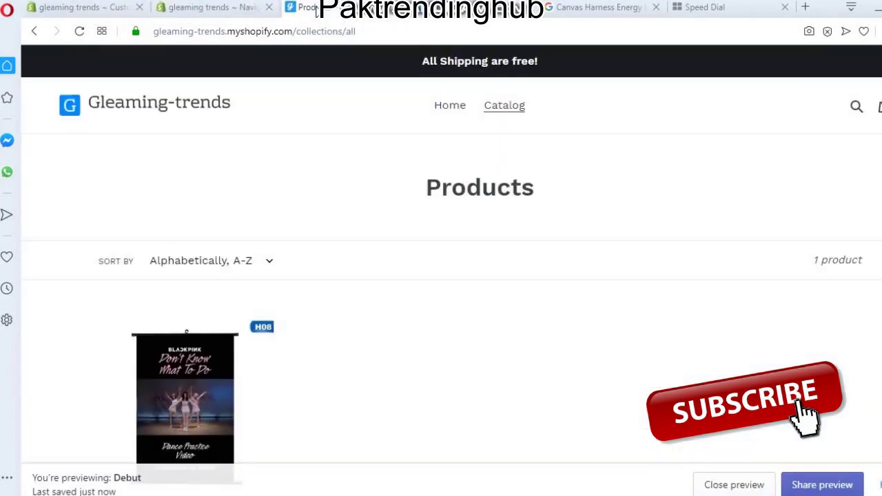
Reload the storefront, follow About US, and browse the Canvas Harness Energy Hanging Scroll page
left_click(81, 33)
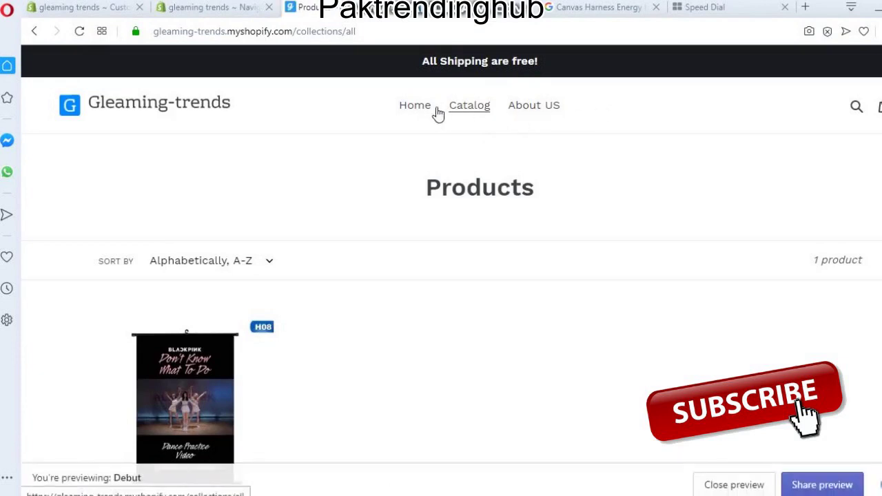
left_click(553, 108)
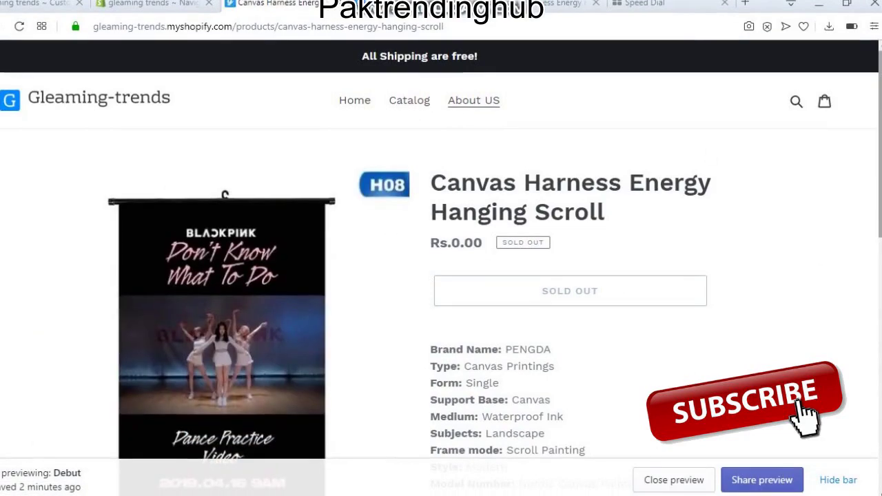
scroll(813, 256, "down", 5)
scroll(862, 386, "up", 5)
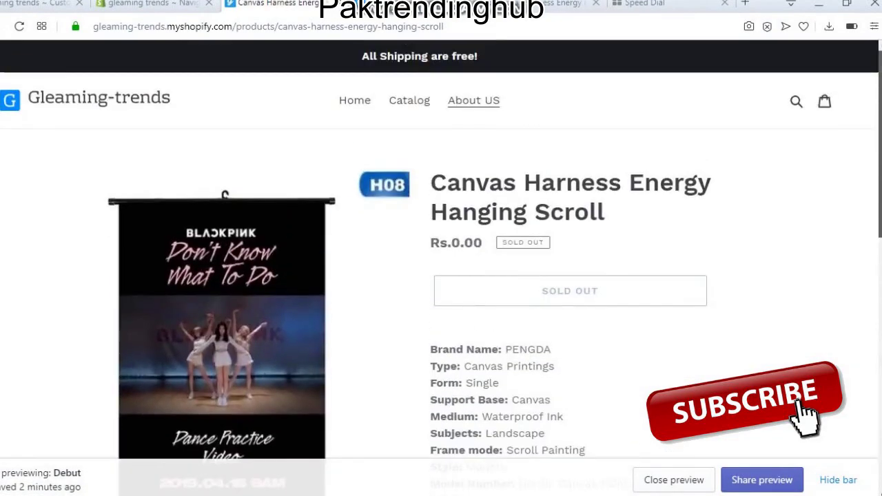
scroll(862, 386, "down", 8)
scroll(862, 386, "up", 2)
scroll(441, 248, "up", 4)
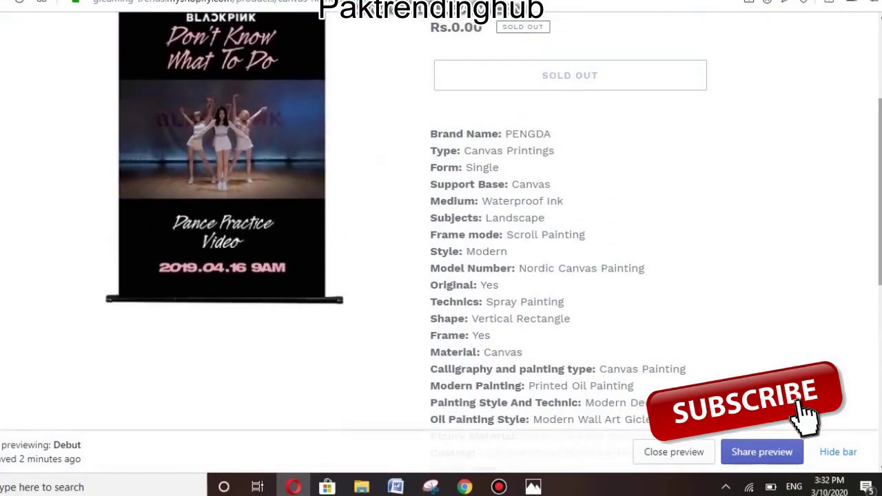
scroll(441, 248, "up", 2)
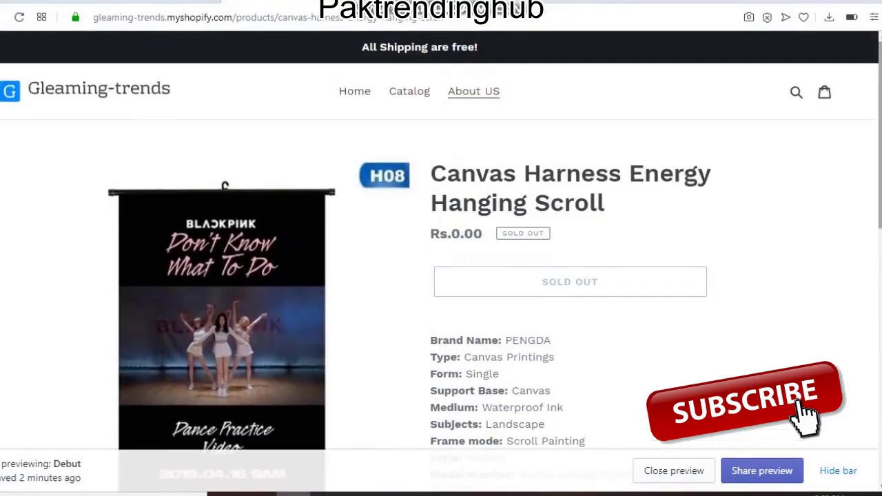